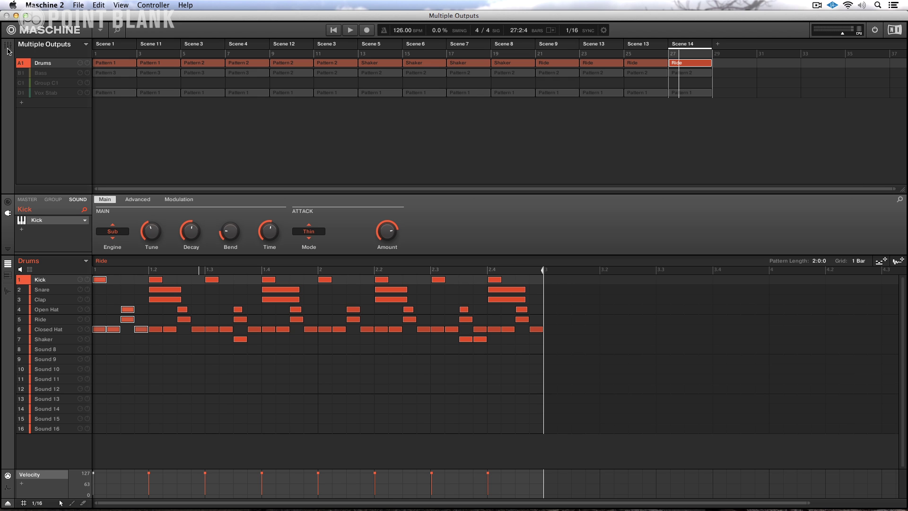
Step: Audition the Drums group beat in the Mixer, then stop and return to the Arrange view
left_click(8, 46)
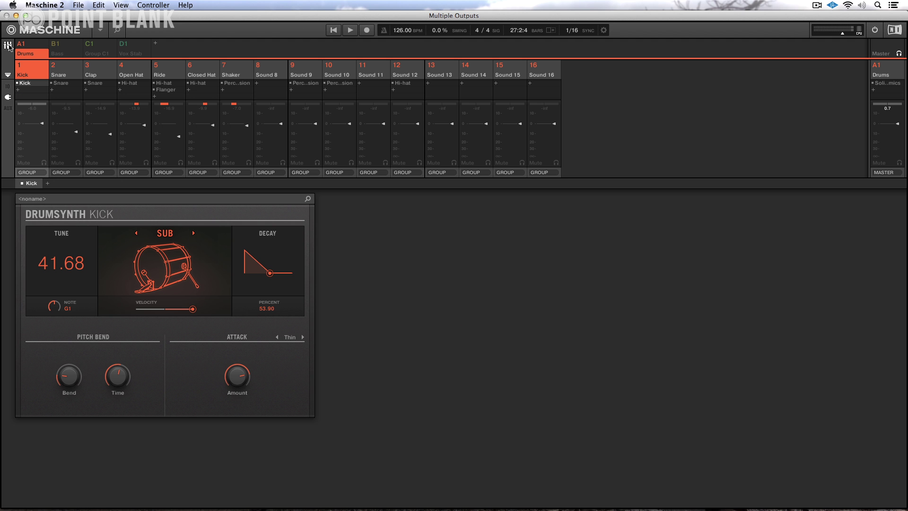
left_click(349, 31)
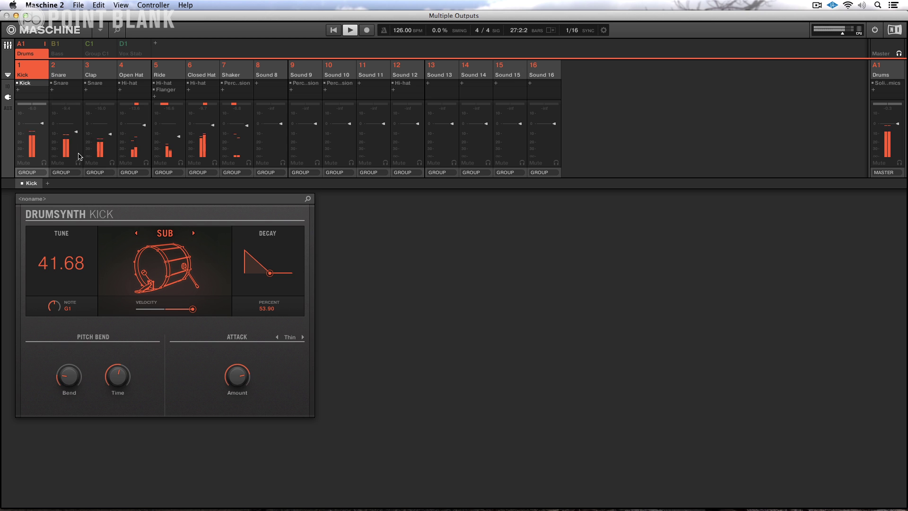
key("space")
left_click(7, 46)
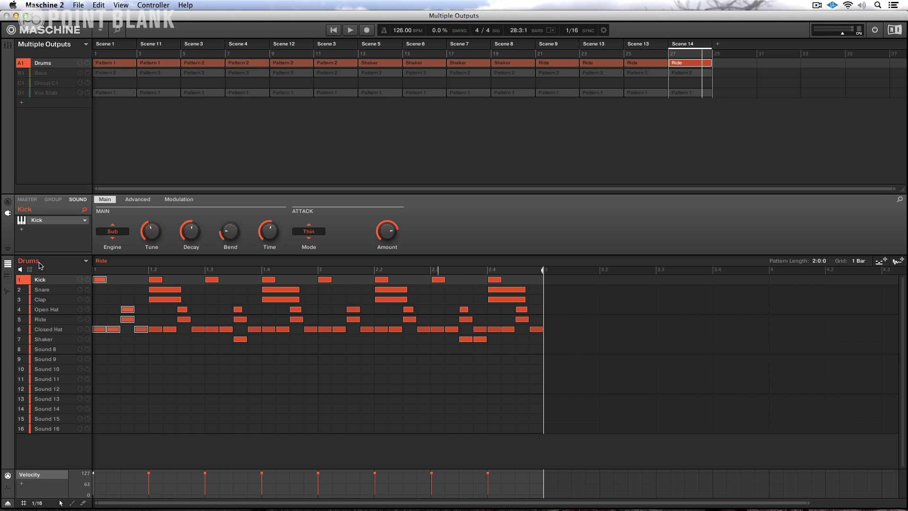
Step: Load Solid Bus Comp and Plate Reverb on Sound 8, then move the compressor below the reverb
left_click(48, 350)
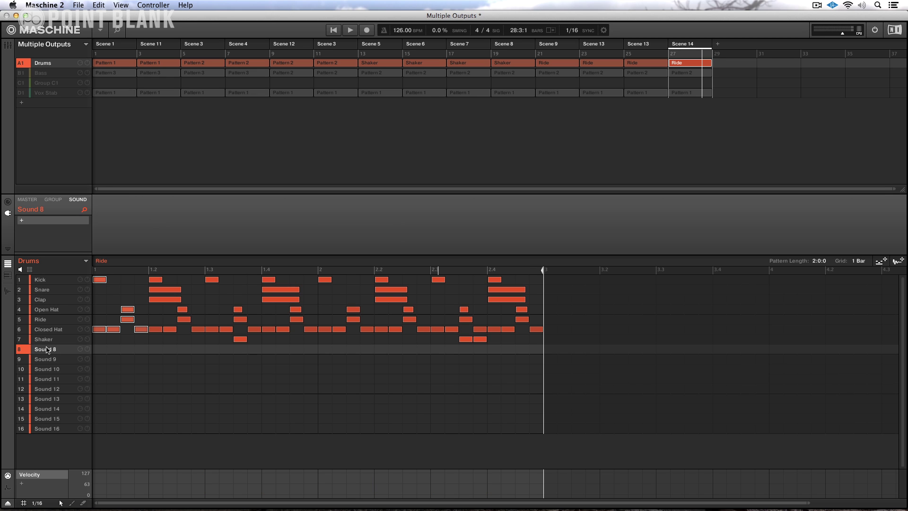
left_click(21, 221)
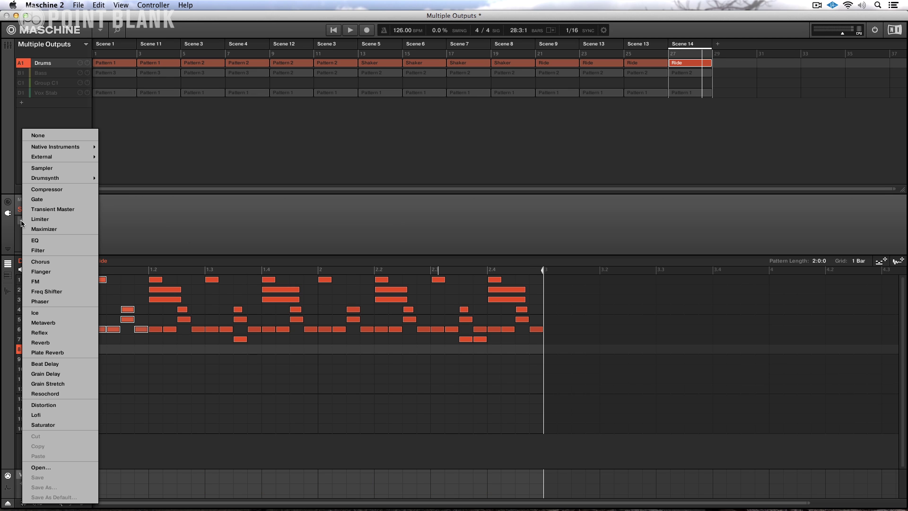
mouse_move(55, 146)
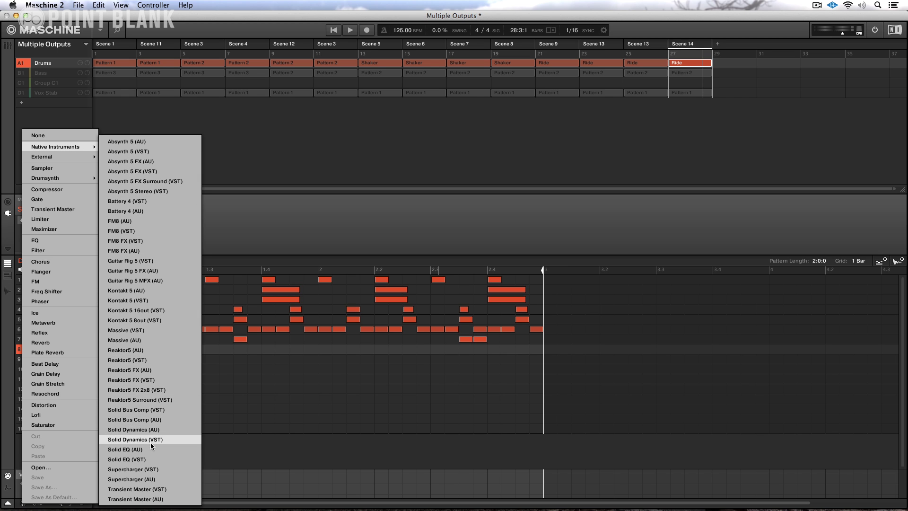
left_click(141, 421)
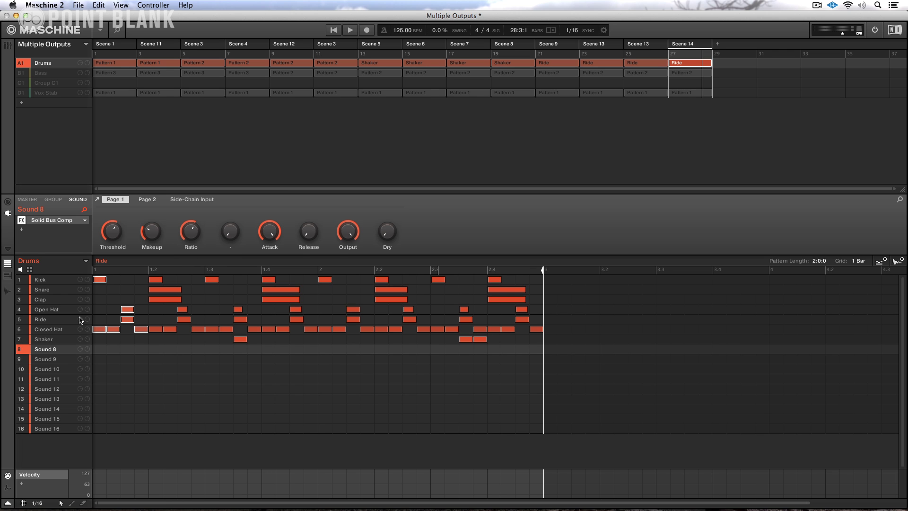
left_click(22, 231)
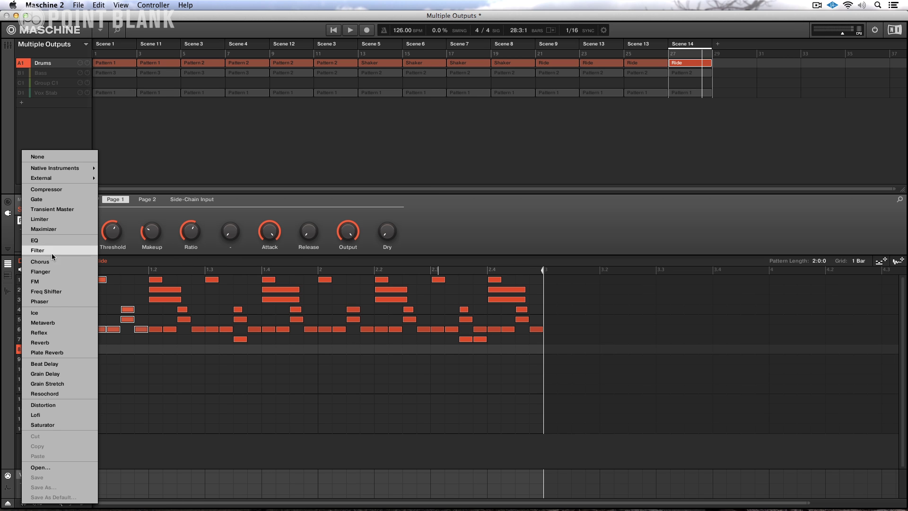
left_click(47, 352)
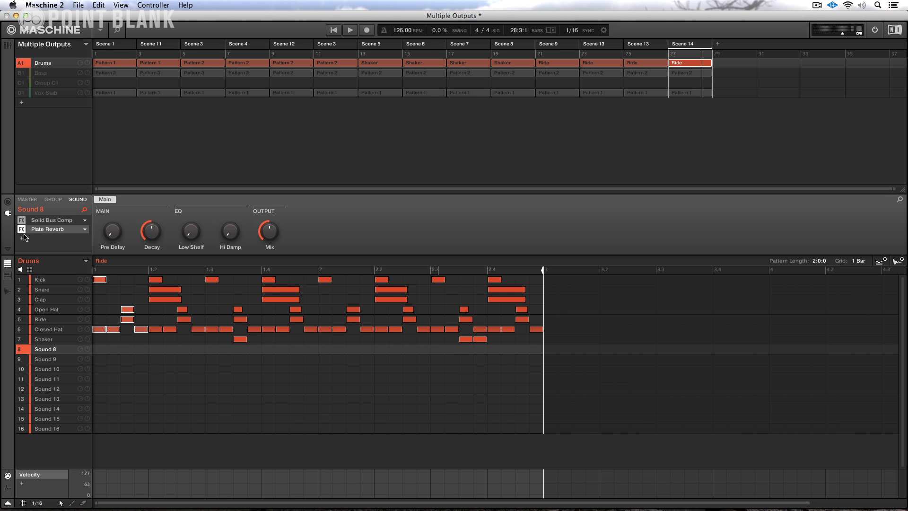
left_click(49, 220)
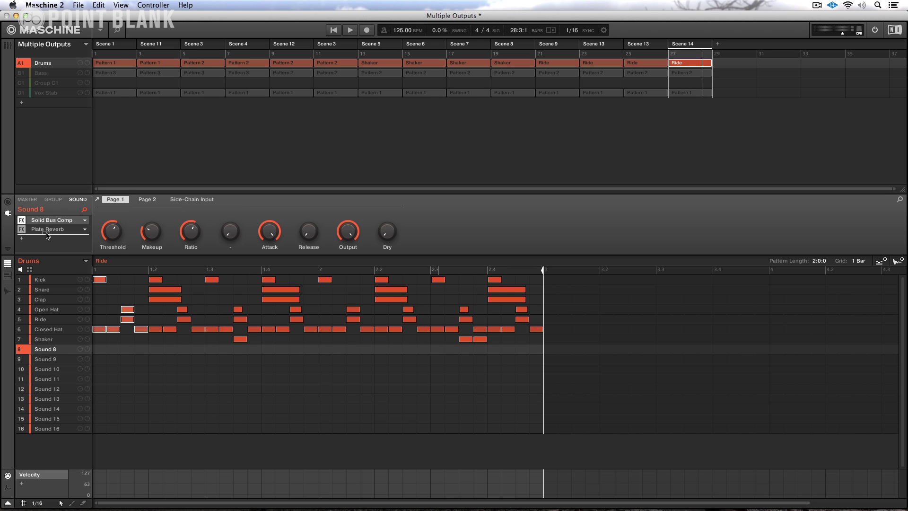
left_click_drag(48, 221, 48, 233)
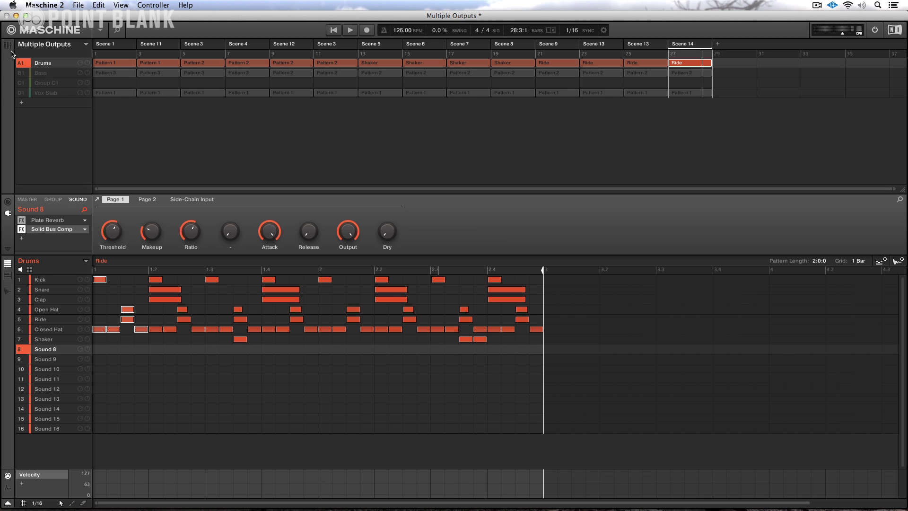
Step: Switch the Snare and Clap outputs from GROUP to A1:S8 - Drums: Sound 8
left_click(8, 46)
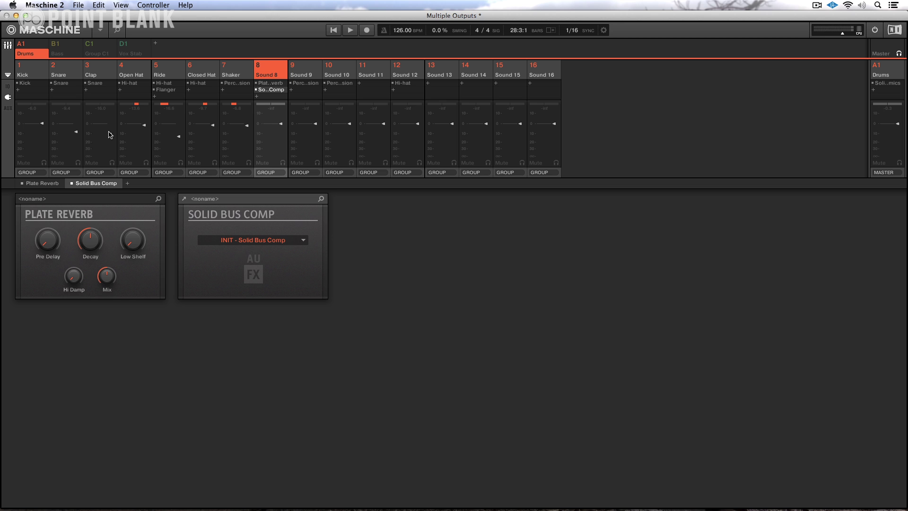
left_click(77, 173)
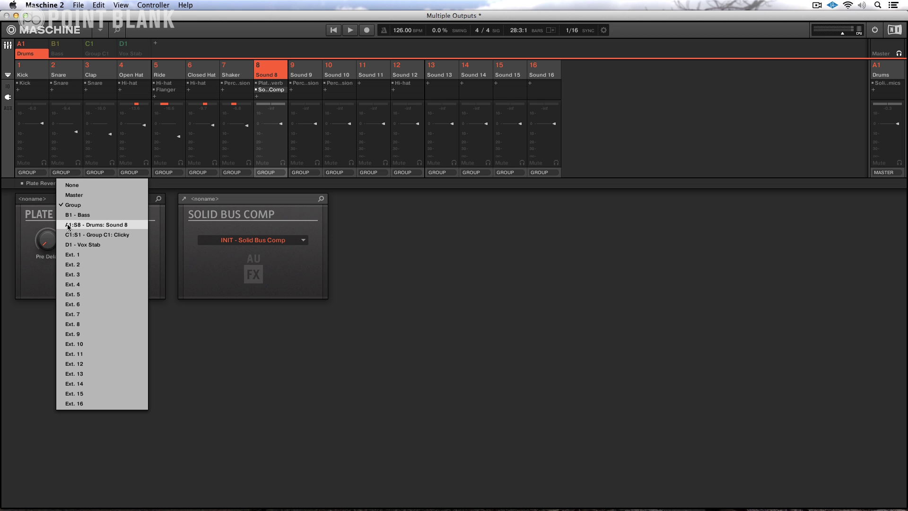
left_click(107, 227)
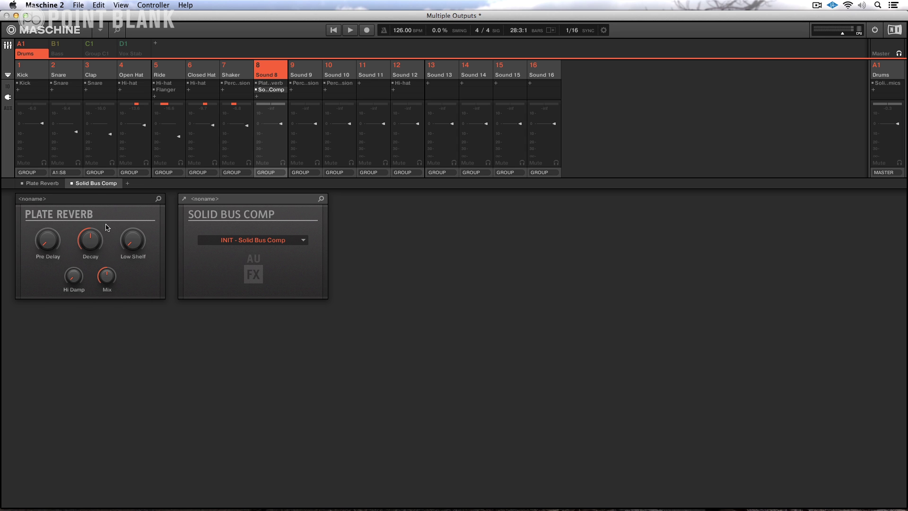
left_click(97, 173)
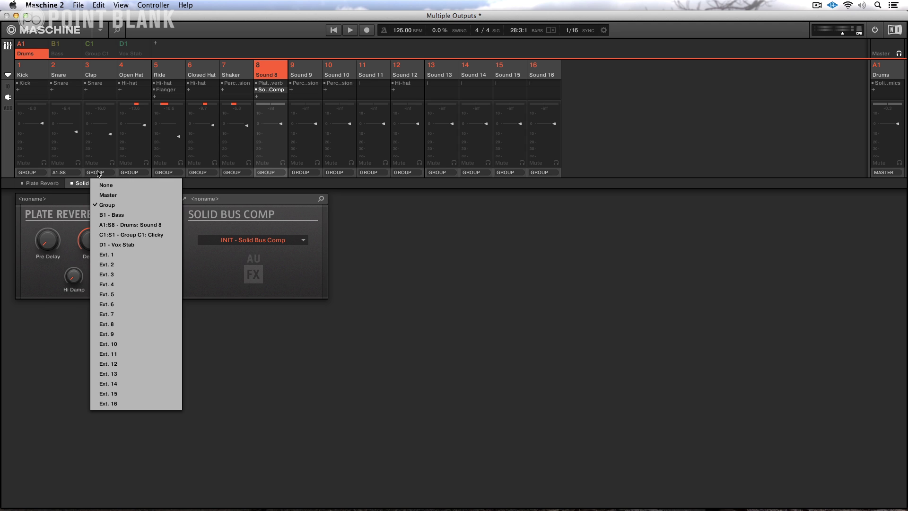
left_click(119, 225)
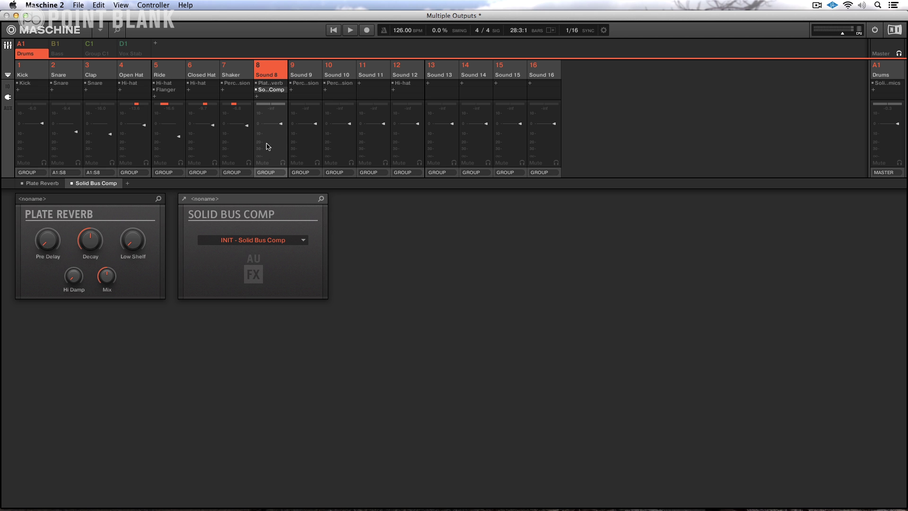
Step: Play the beat with Closed Hat, Open Hat, Ride, Kick and Shaker muted, and lower Plate Reverb decay to 44 %
left_click(7, 45)
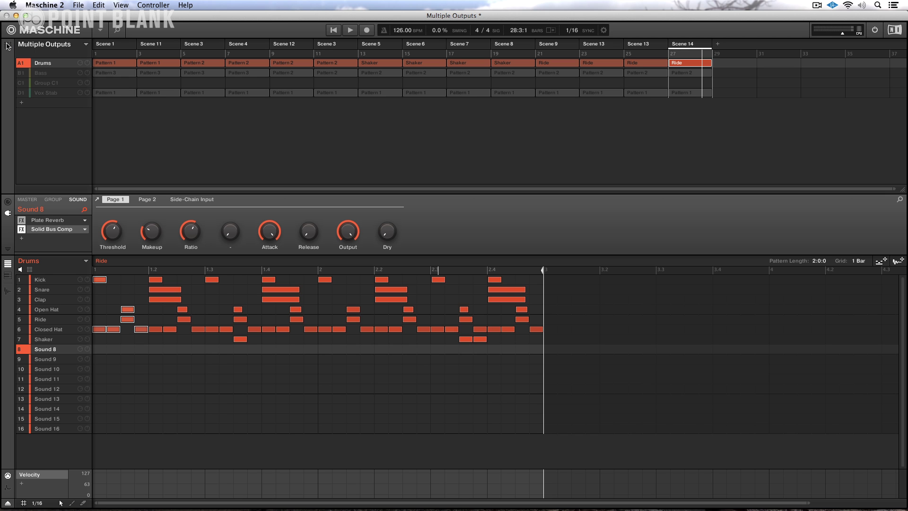
key("space")
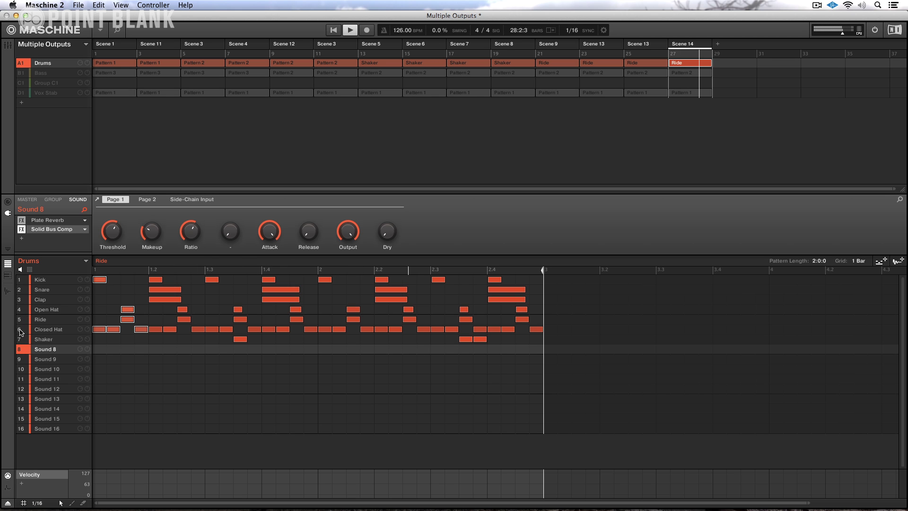
left_click(20, 330)
left_click(20, 310)
left_click(20, 320)
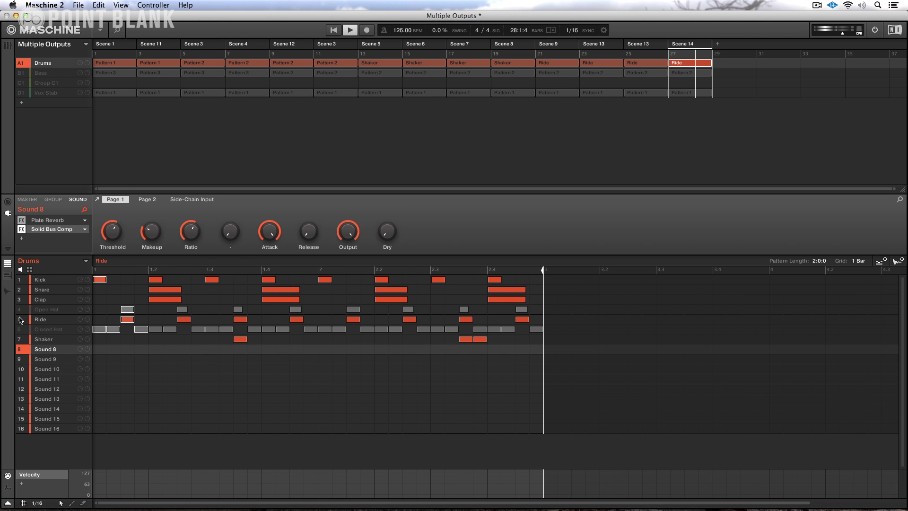
left_click(19, 279)
left_click(19, 339)
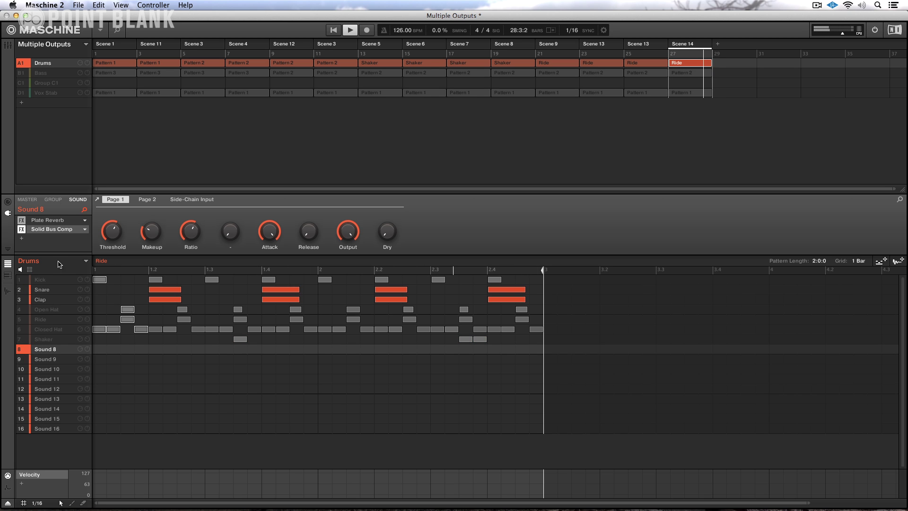
left_click(47, 220)
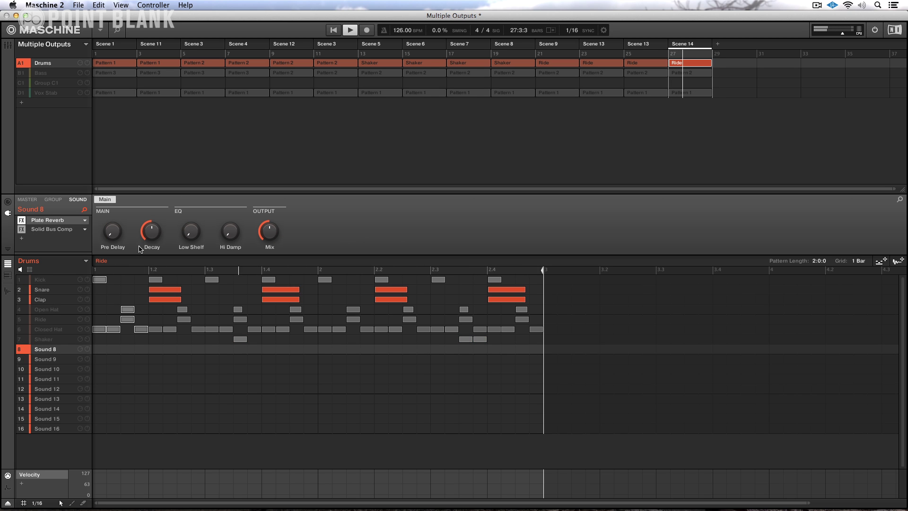
mouse_move(269, 232)
left_click_drag(149, 236, 149, 242)
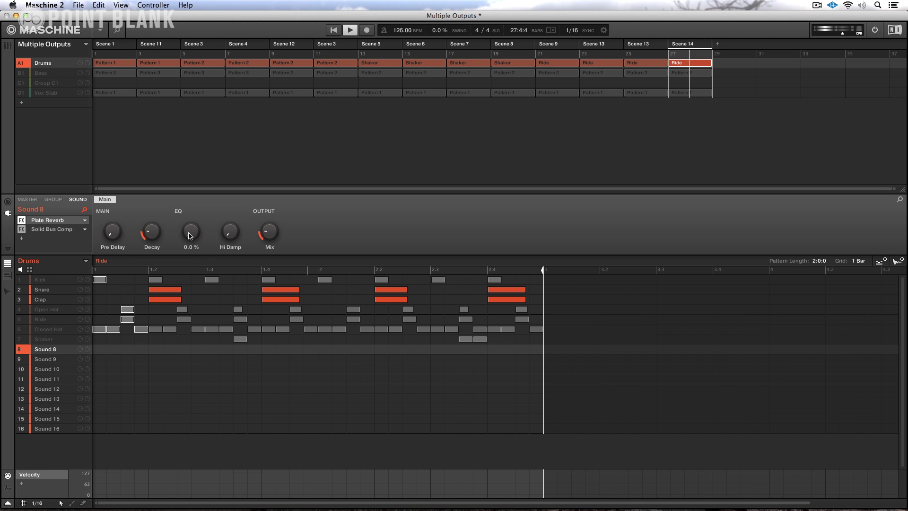
Step: Set Solid Bus Comp's side-chain source to A1:S1 - Drums: Kick, then return to its main controls
left_click(52, 229)
left_click(186, 200)
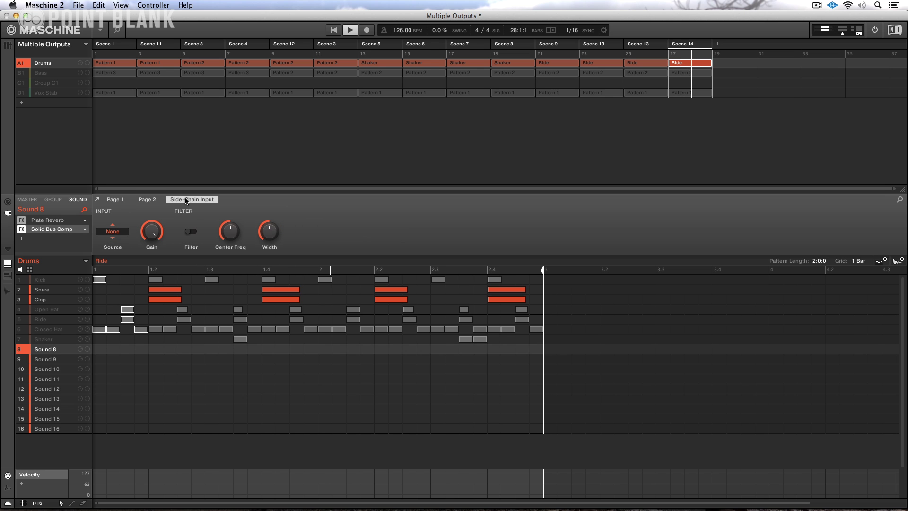
left_click(109, 235)
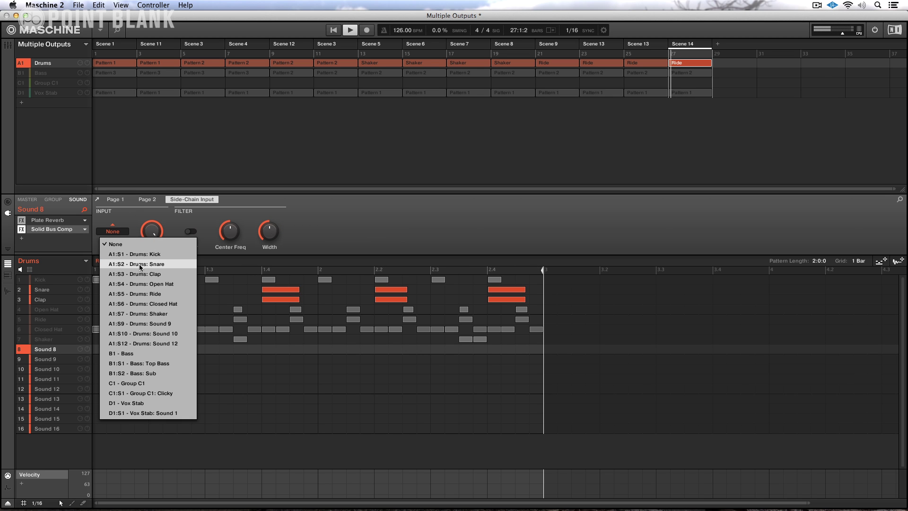
left_click(114, 252)
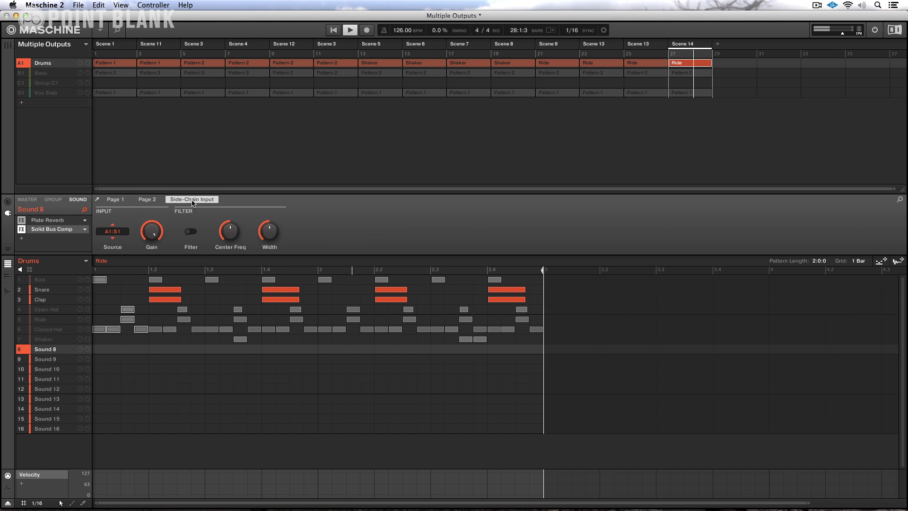
left_click(110, 200)
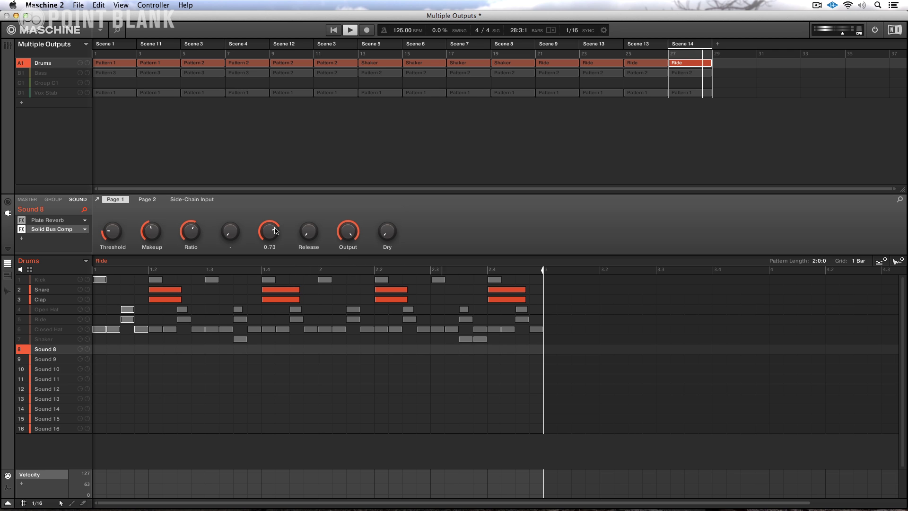
Step: Unmute the Kick, Open Hat, Ride, Closed Hat and Shaker
left_click(26, 280)
left_click(25, 310)
left_click(22, 320)
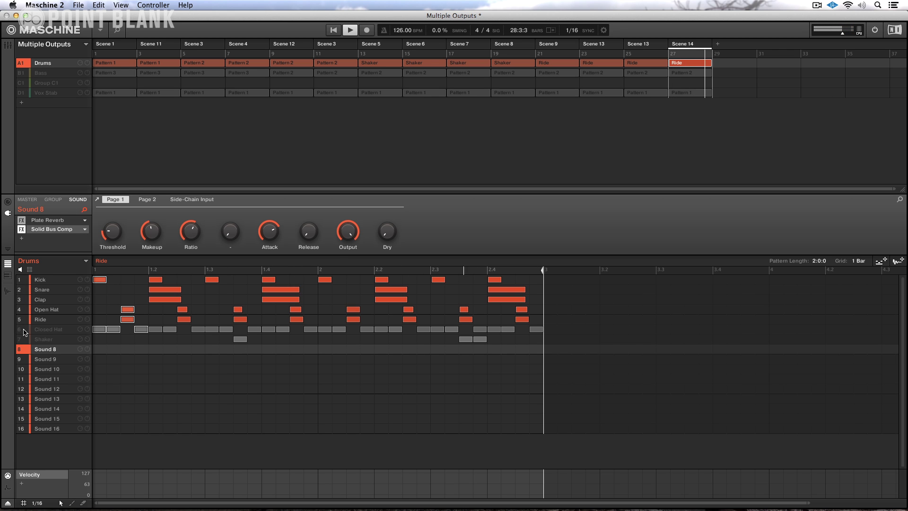
left_click(21, 340)
Step: Rename the Sound 8 channel to 'Snare Clap' in the Mixer and stop playback
key("super+m")
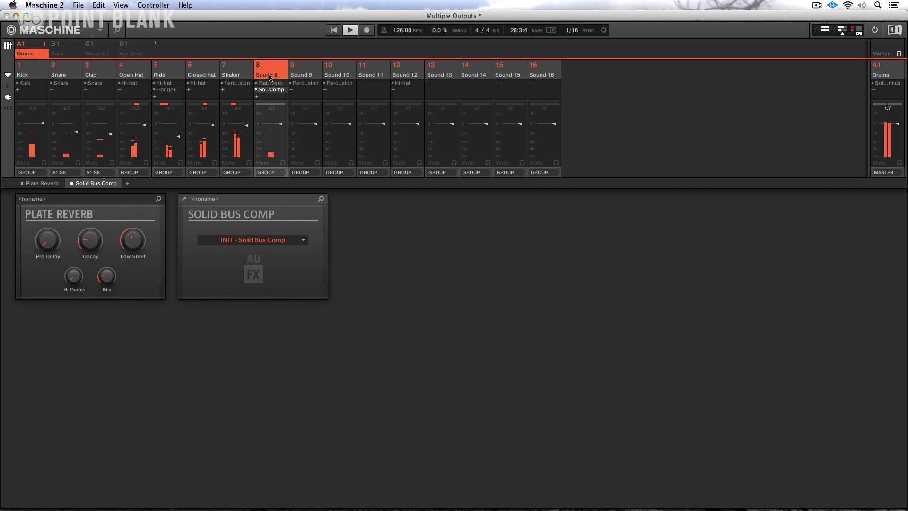
double_click(270, 76)
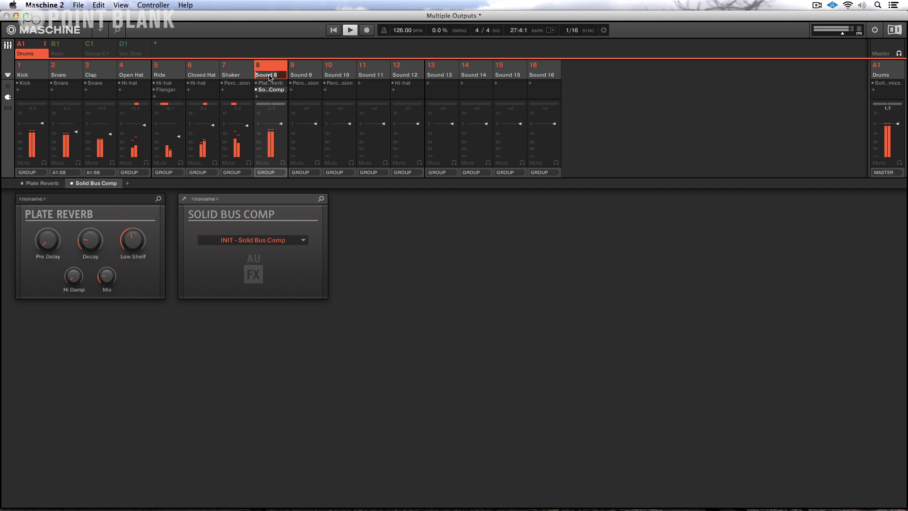
type("Snare/")
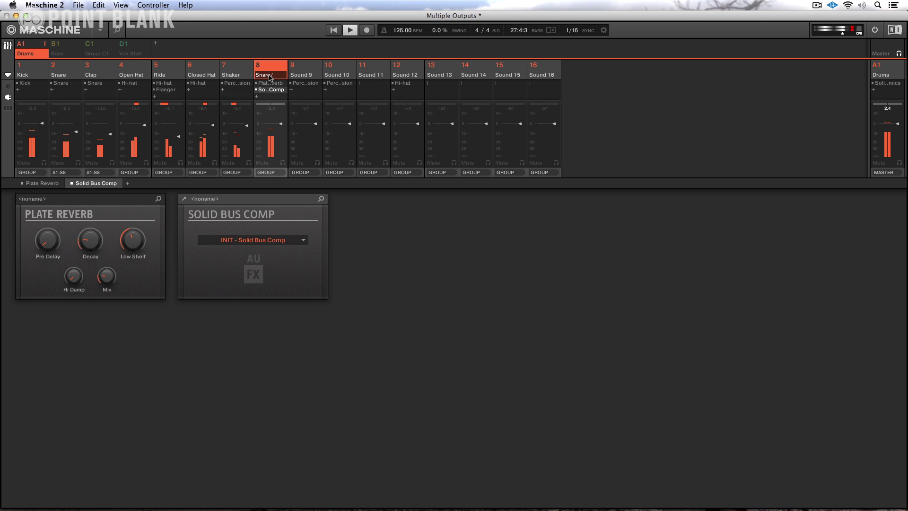
type("re Clap")
key("Return")
key("space")
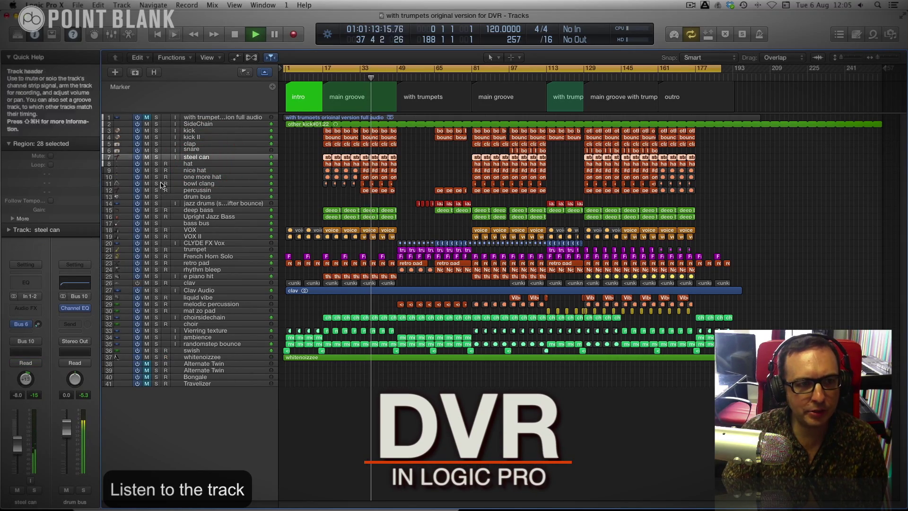
Step: Solo the steel can track in Logic Pro
left_click(156, 157)
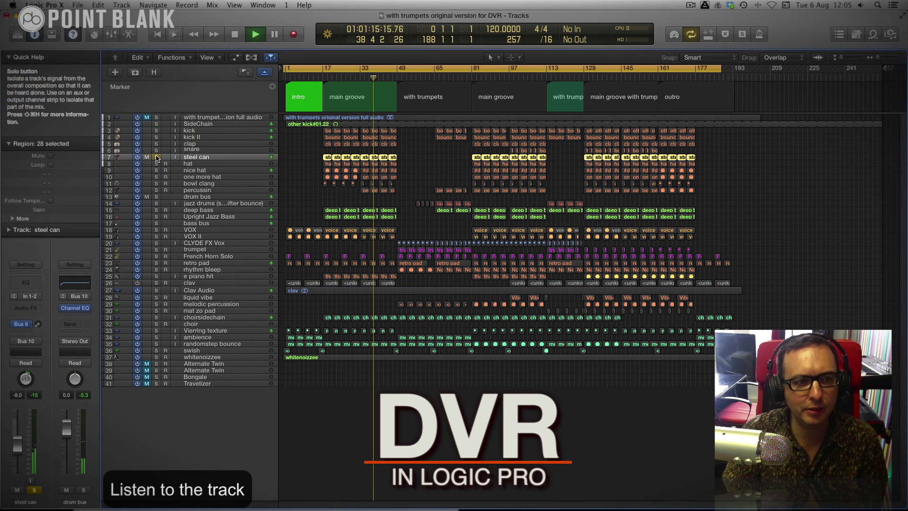